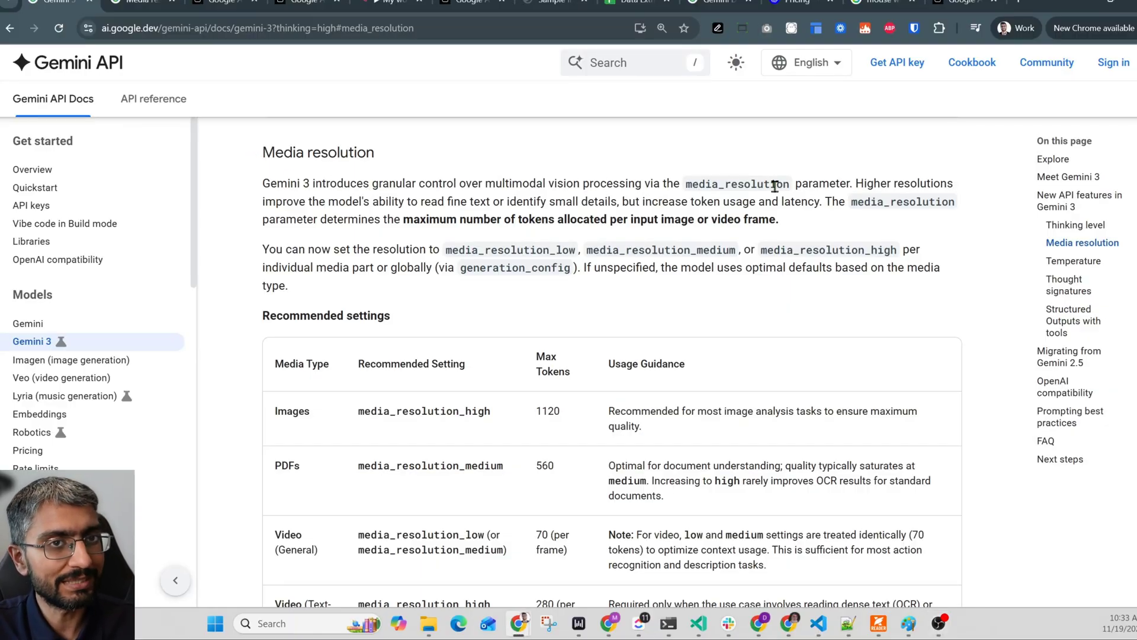
Highlight the media_resolution_low value and scroll down to the recommended settings table
double_click(528, 248)
click(637, 243)
scroll(425, 249, down, 2)
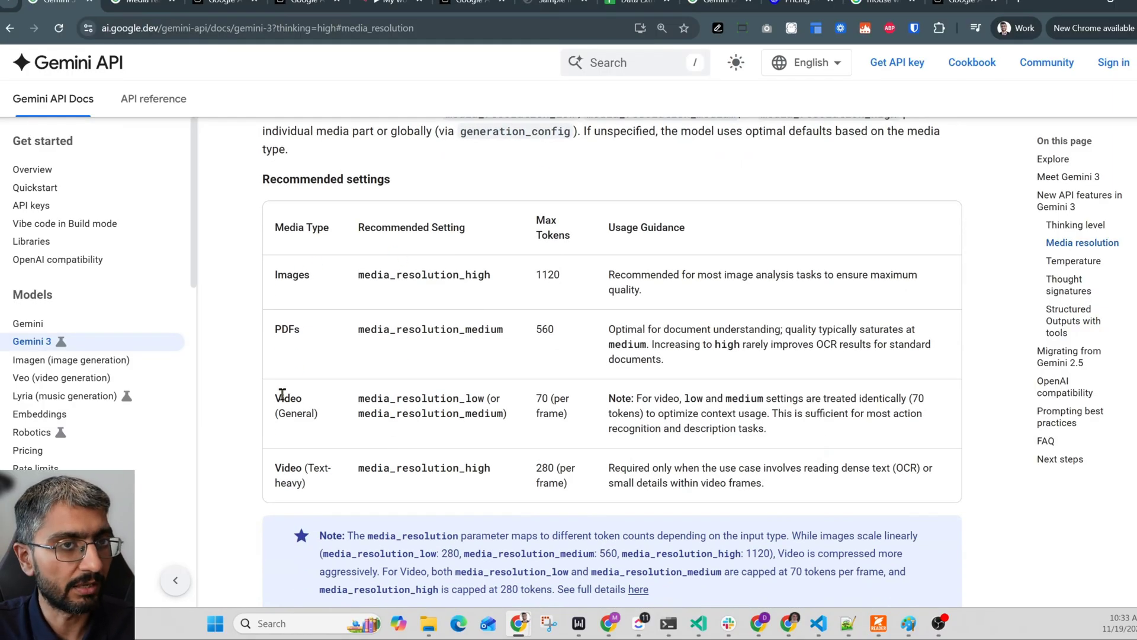
In the Media resolution guide, check the MEDIA_RESOLUTION_ULTRA_HIGH value and the token counts tables
key(ctrl+Tab)
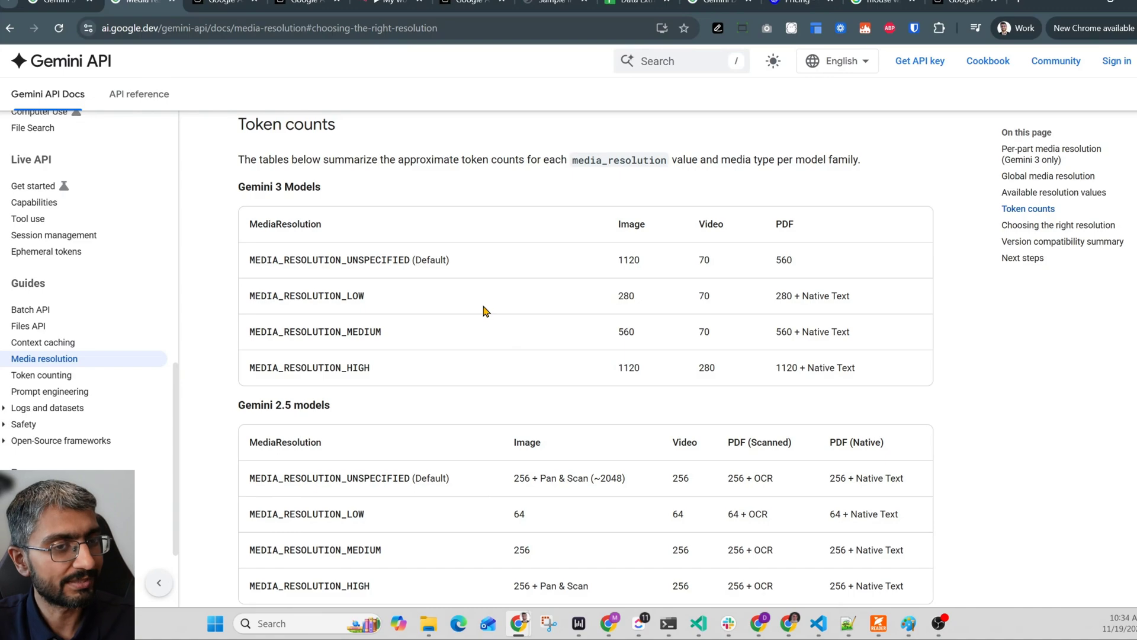
scroll(483, 311, up, 3)
double_click(361, 250)
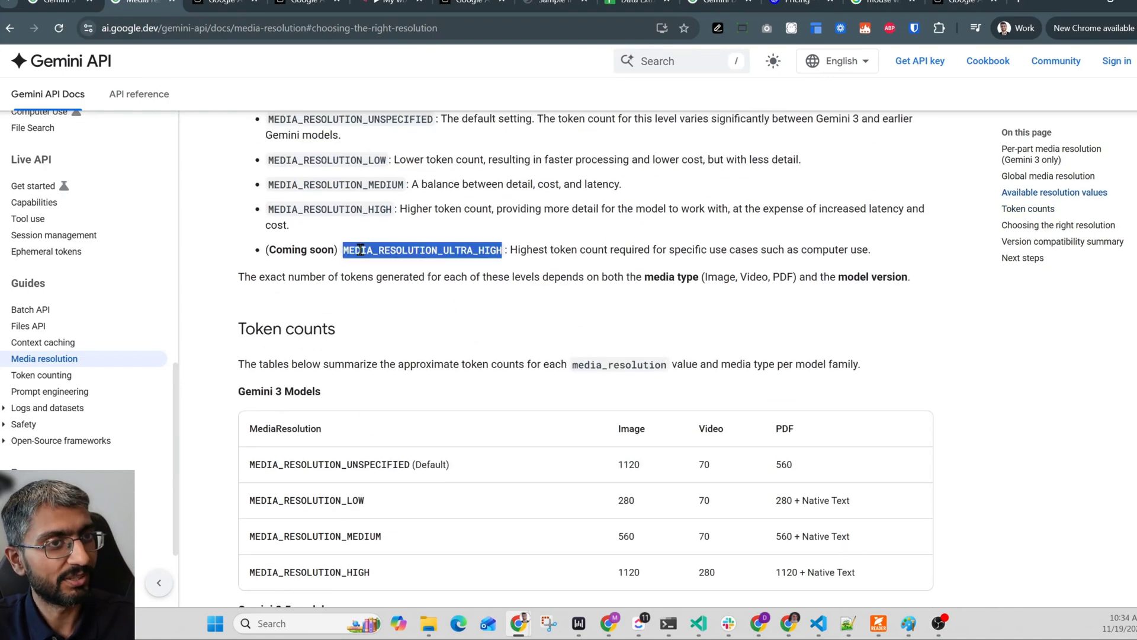
click(452, 306)
scroll(452, 307, down, 1)
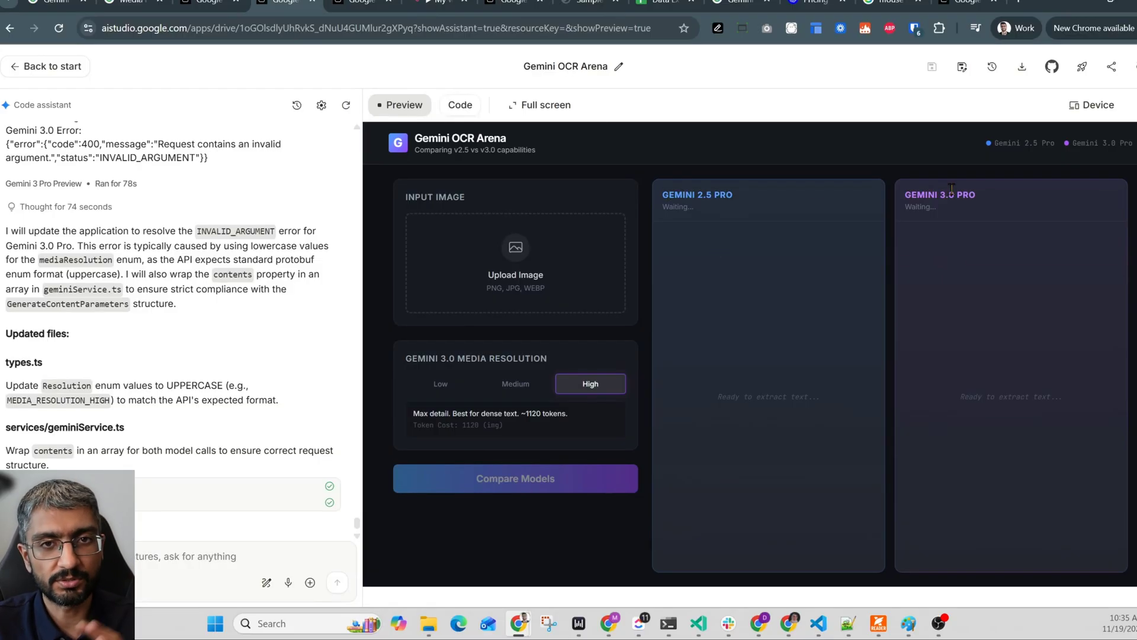
Check the handwritten loan form, then load Sample Image.png into the full-screen OCR Arena
click(589, 3)
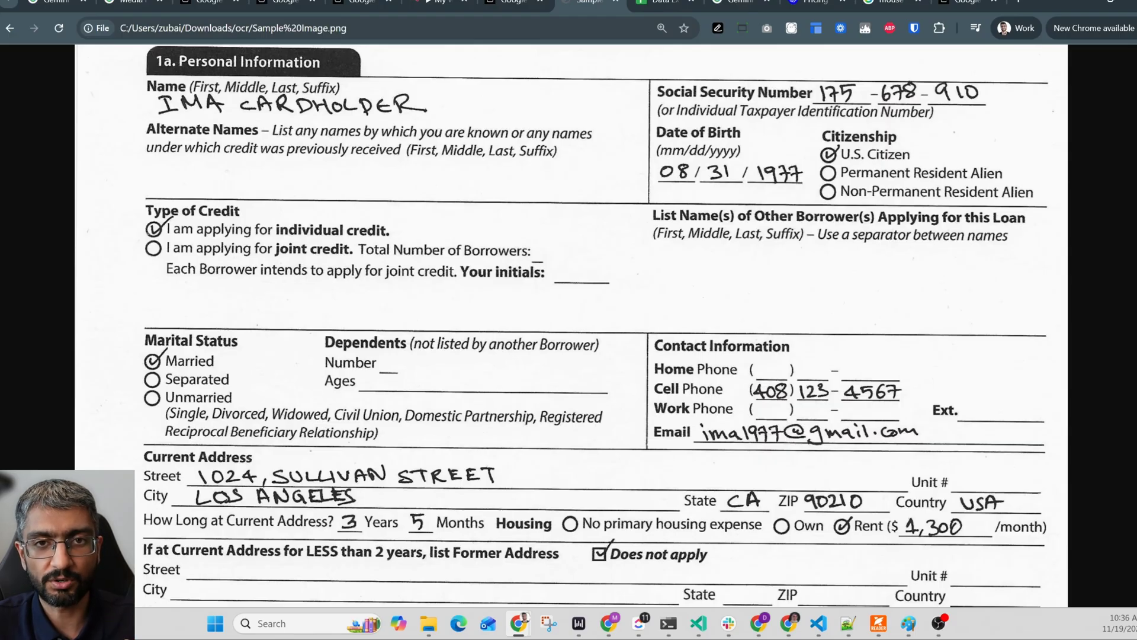
key(ctrl+shift+Tab)
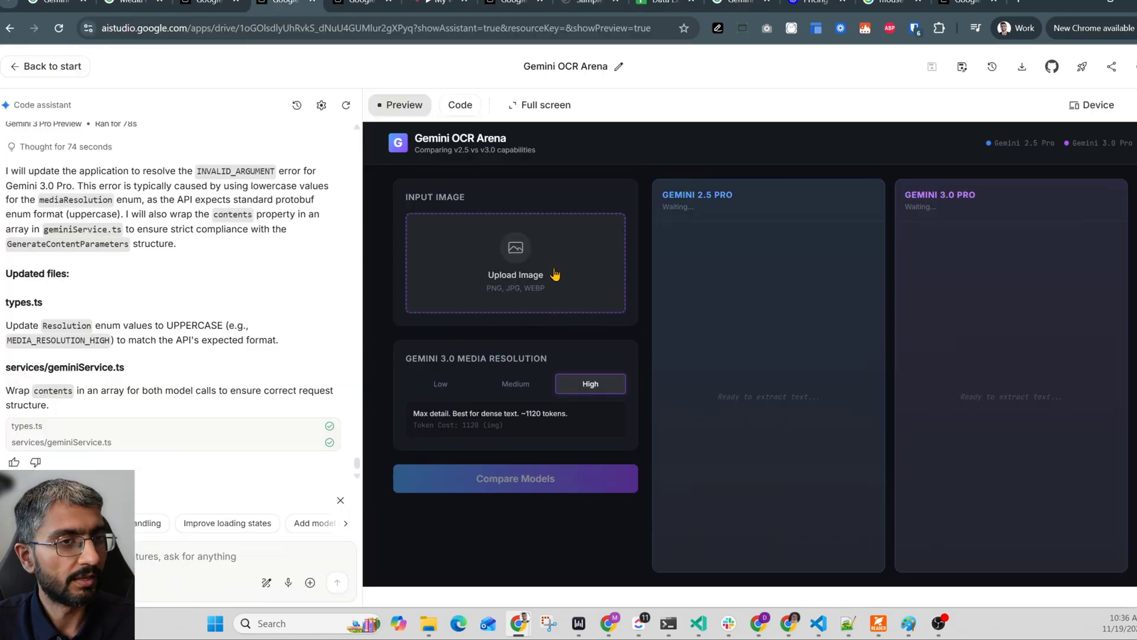
click(534, 111)
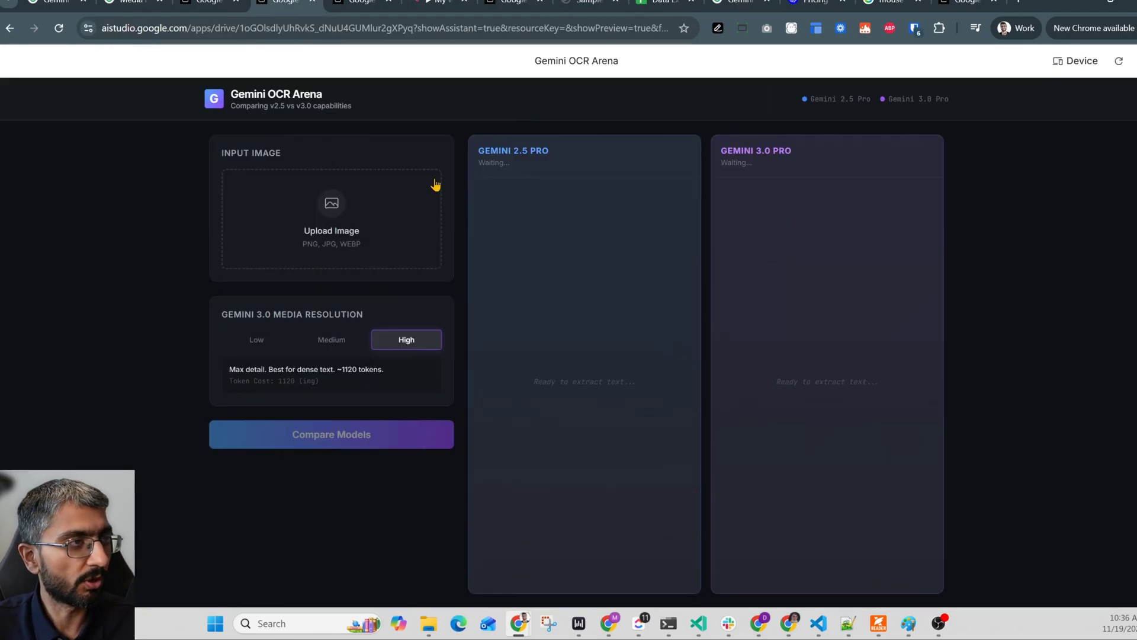
key(ctrl+v)
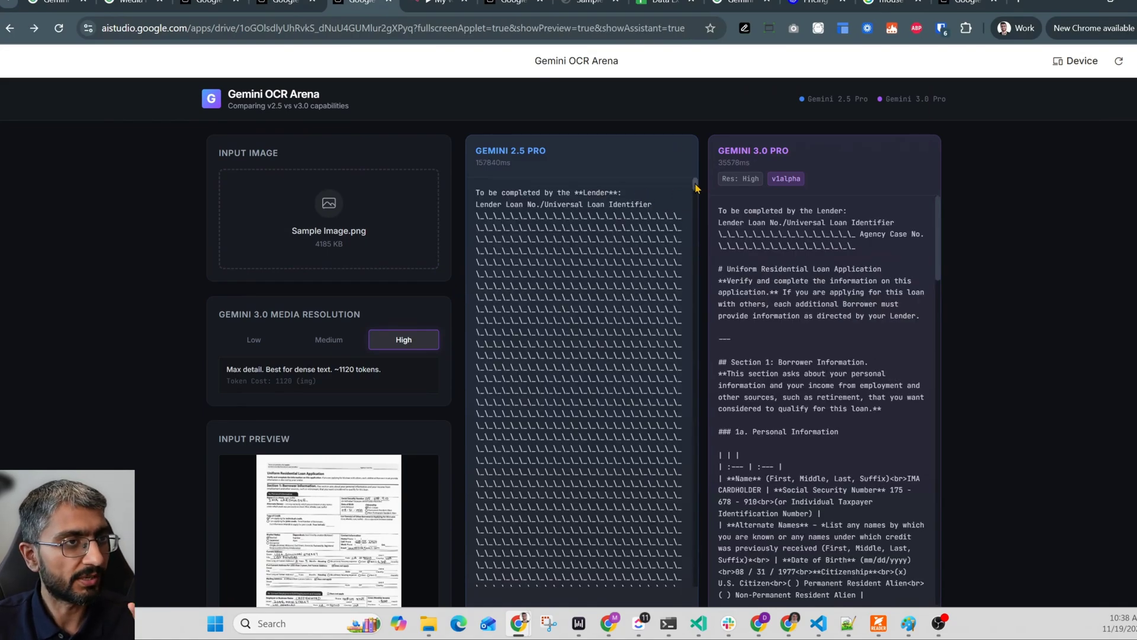
Scroll through the Gemini 2.5 Pro and 3.0 Pro transcription panels to compare them
drag(697, 188, 697, 215)
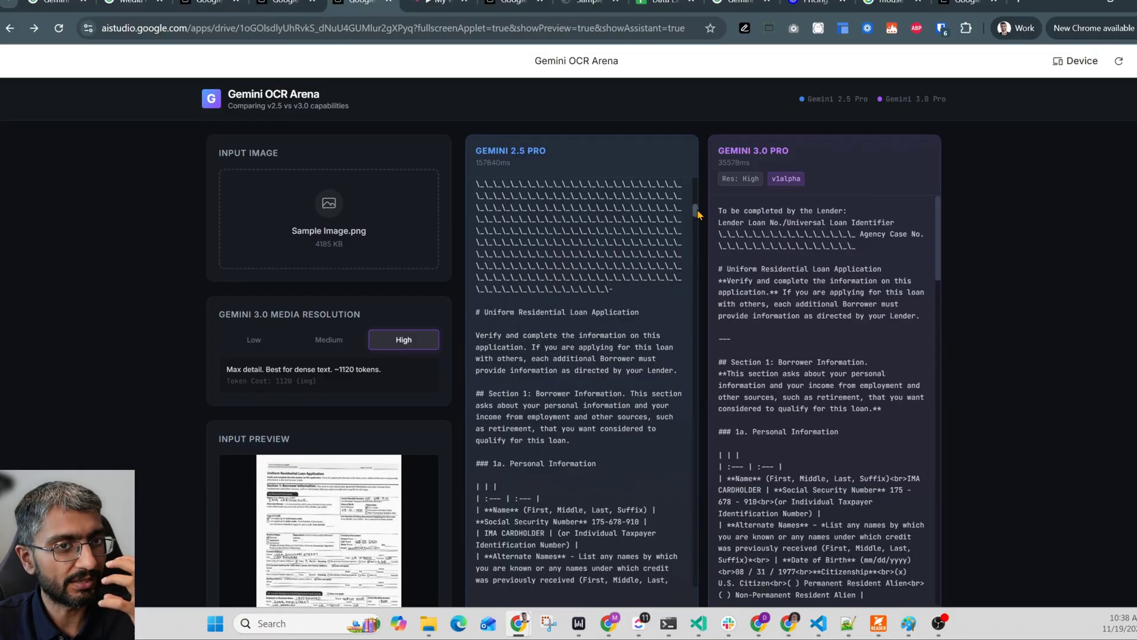
scroll(616, 295, down, 2)
scroll(616, 294, down, 2)
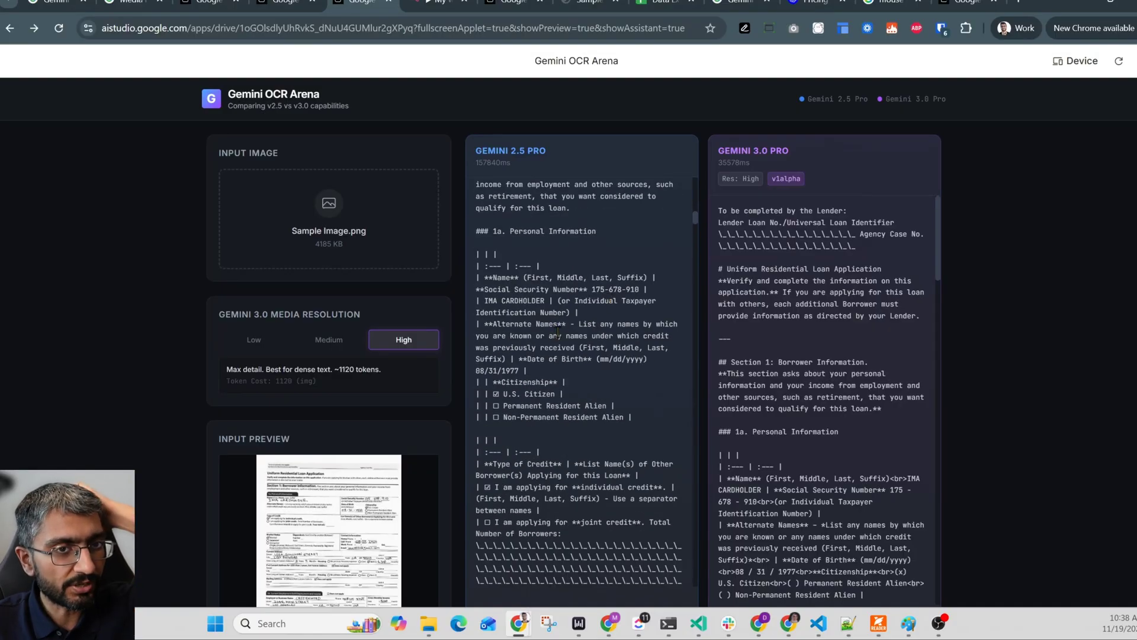
scroll(560, 335, down, 1)
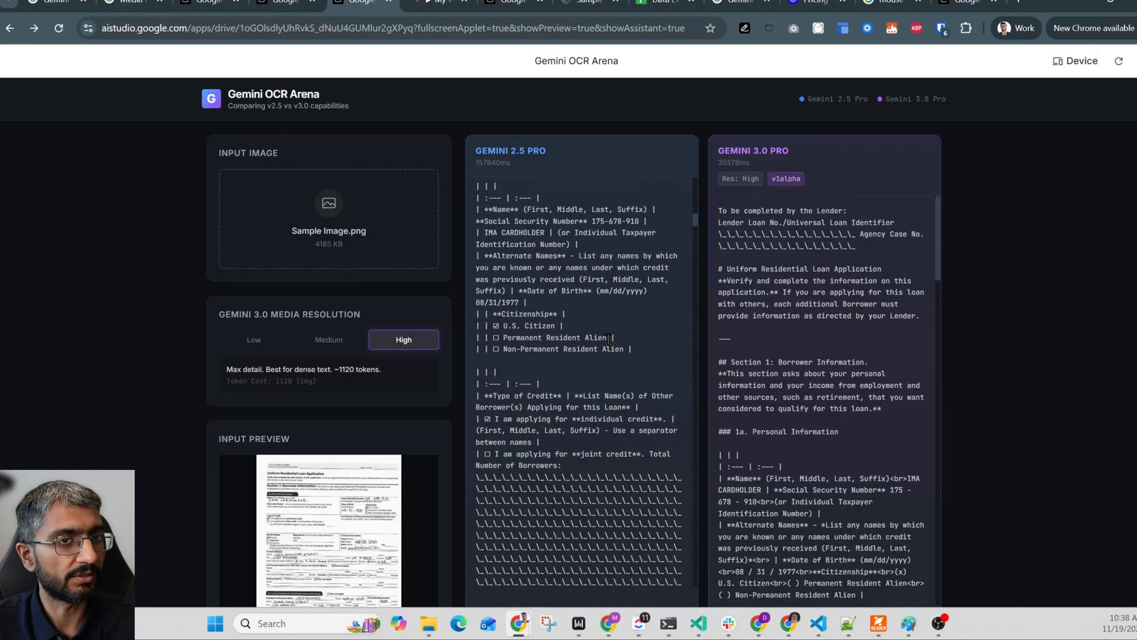
scroll(777, 325, down, 2)
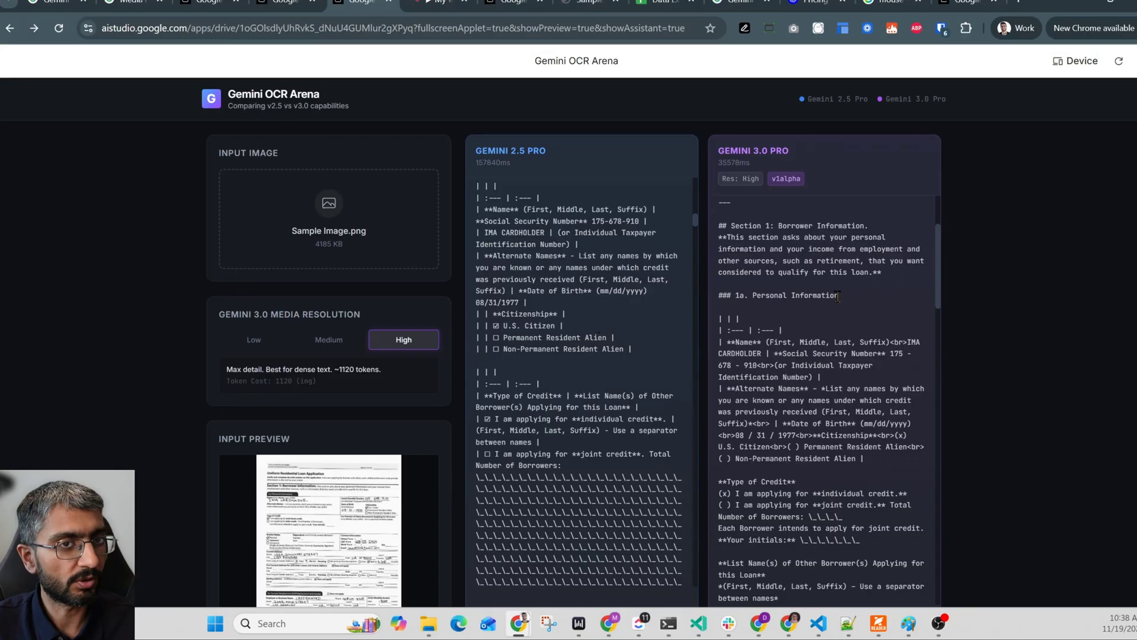
scroll(824, 246, up, 1)
scroll(841, 261, down, 2)
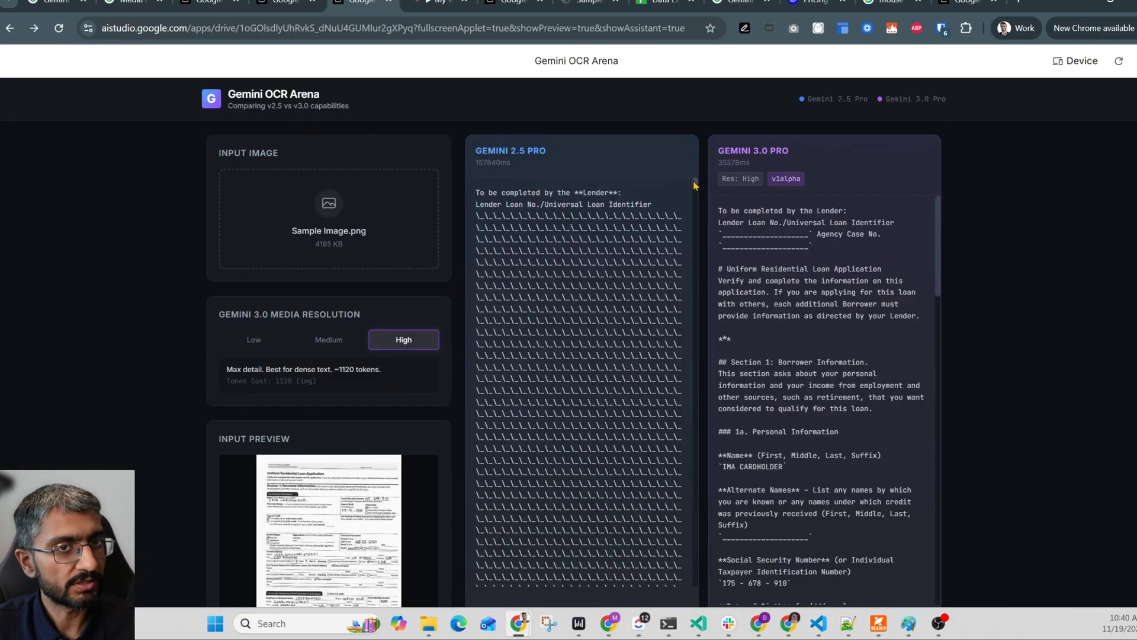
Highlight Gemini 3.0 Pro's extracted gross monthly income figures at the end of its output
drag(696, 185, 696, 578)
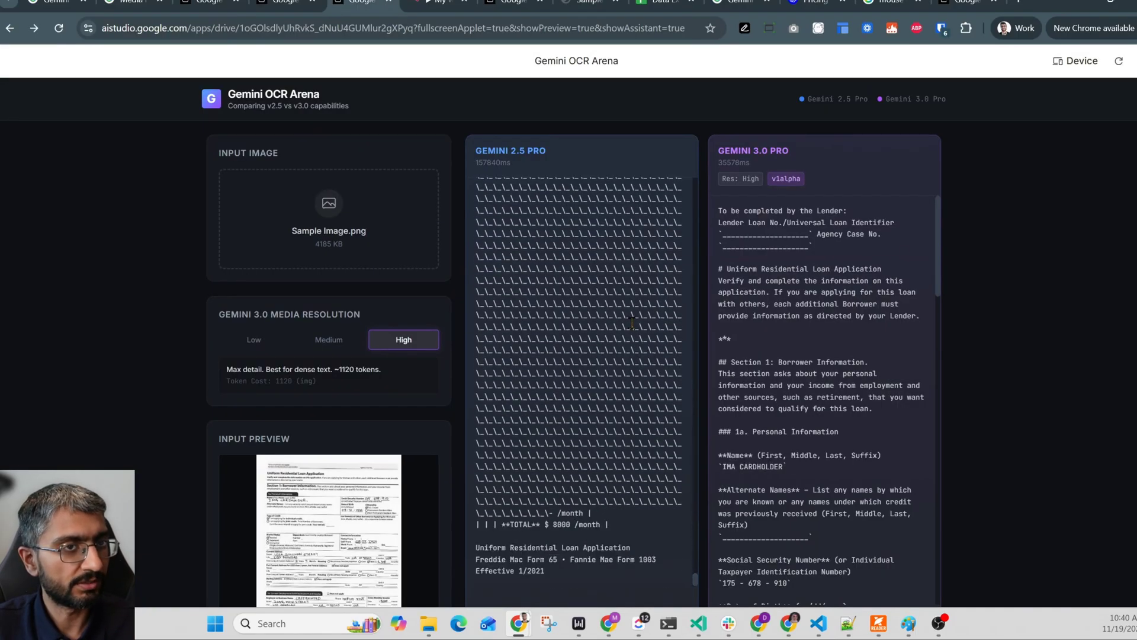
scroll(853, 401, down, 15)
drag(826, 520, 722, 449)
click(792, 459)
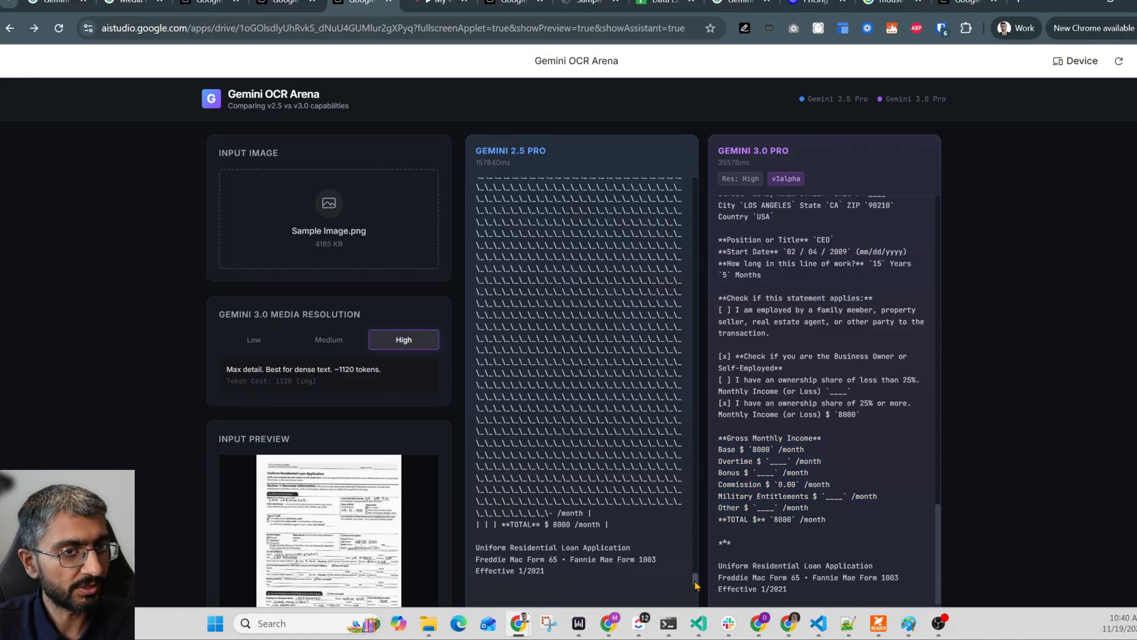
Highlight Gemini 2.5 Pro's garbled ownership and income lines for comparison
scroll(575, 501, up, 1)
scroll(575, 500, up, 5)
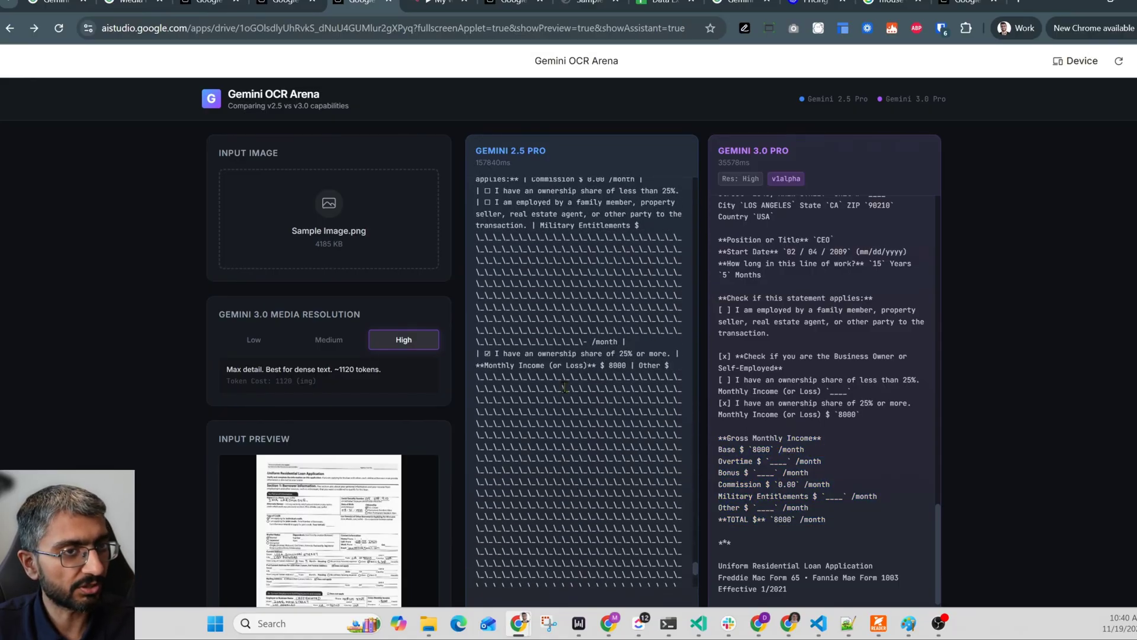
drag(481, 354, 628, 415)
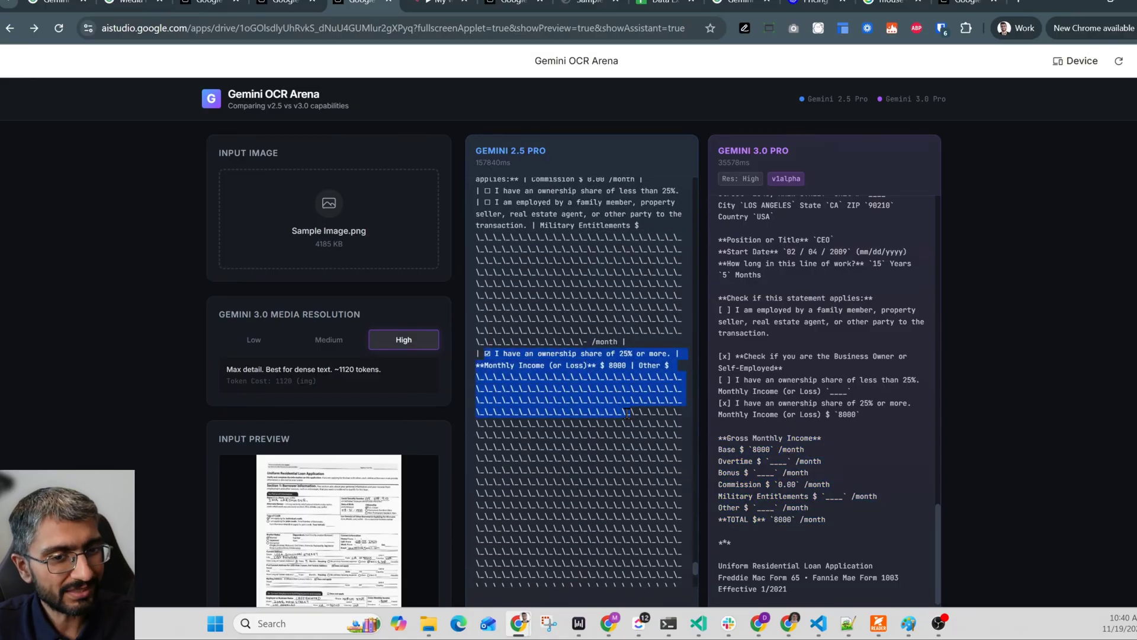
scroll(564, 419, down, 5)
scroll(565, 419, down, 2)
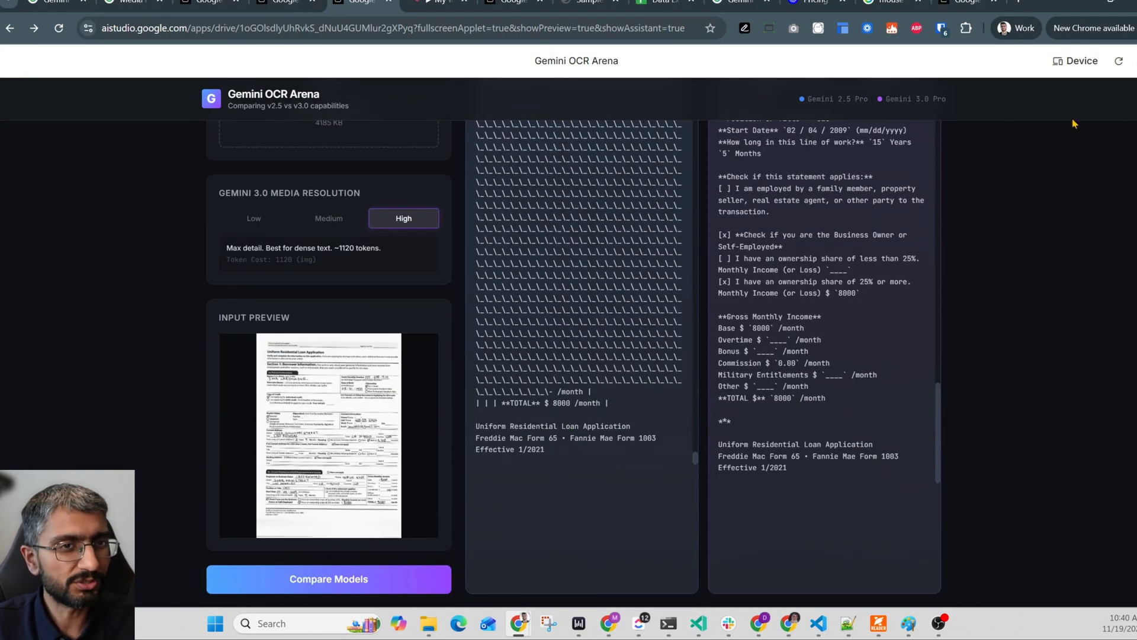
Review the Gemini service's OCR prompt and its markdown-only output instruction, then return to the preview
click(1133, 60)
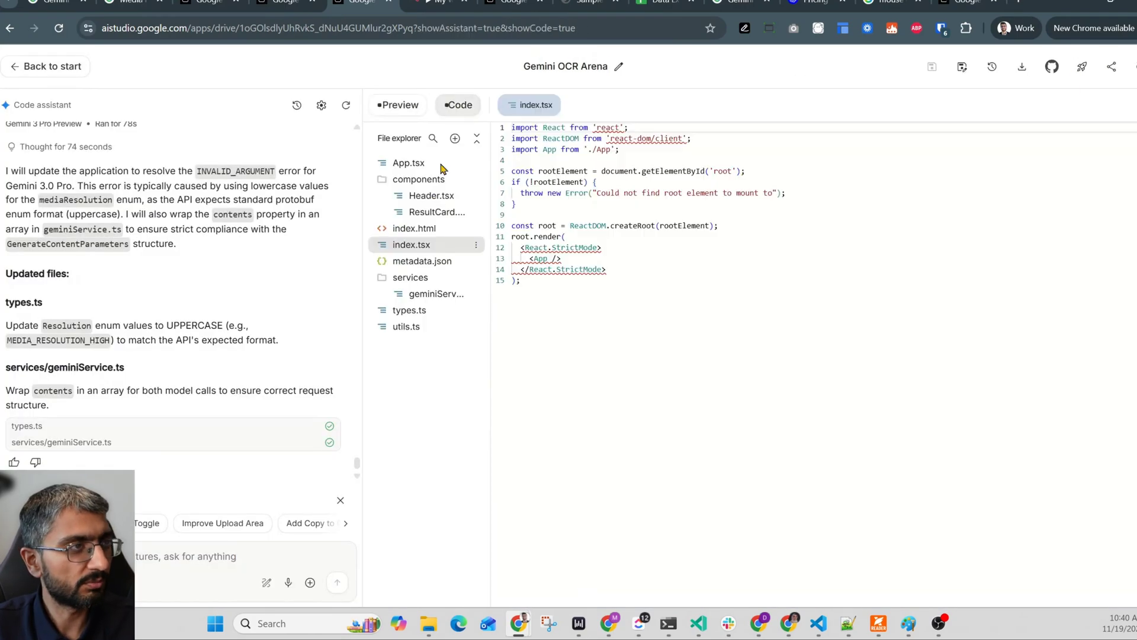
click(432, 293)
drag(512, 269, 652, 280)
click(626, 283)
drag(537, 289, 708, 300)
drag(821, 313, 516, 283)
click(561, 282)
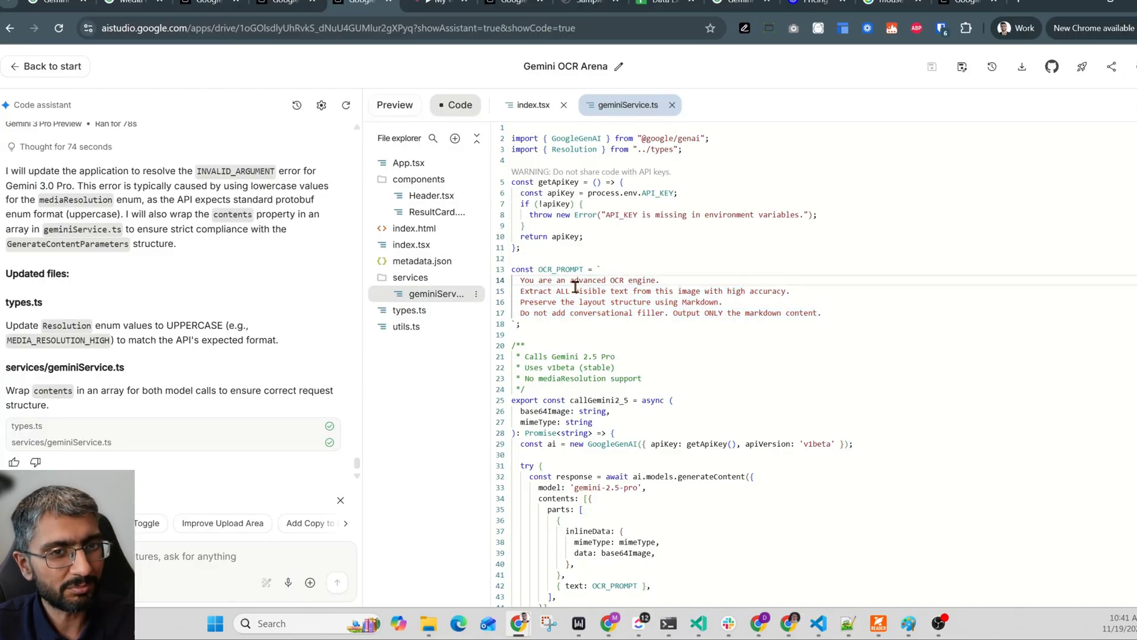
click(446, 105)
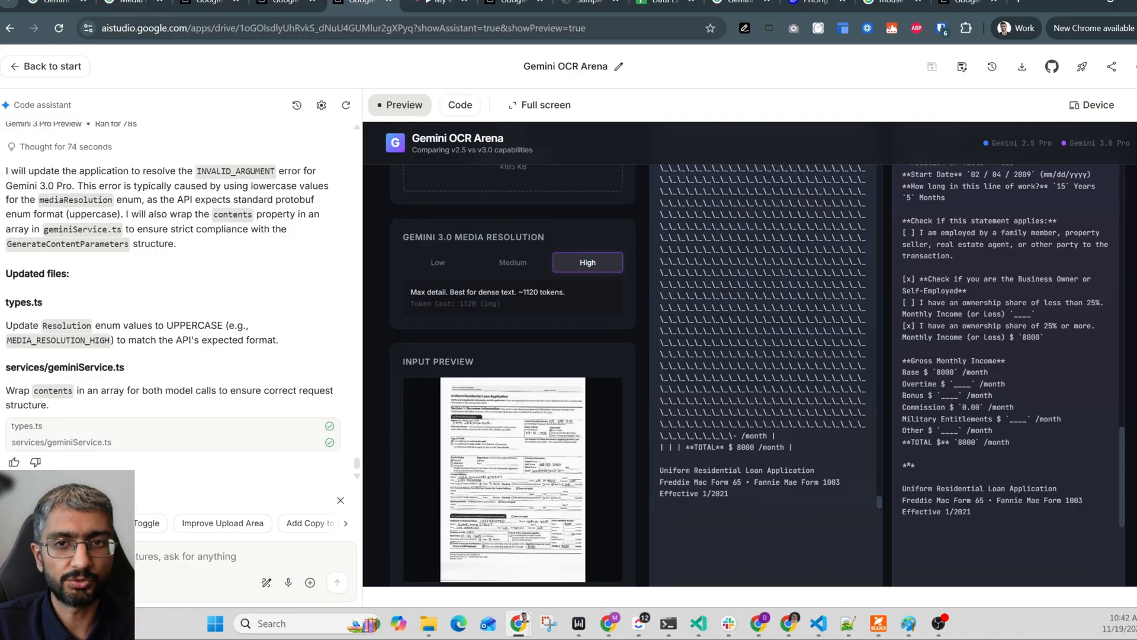
key(ctrl+Tab)
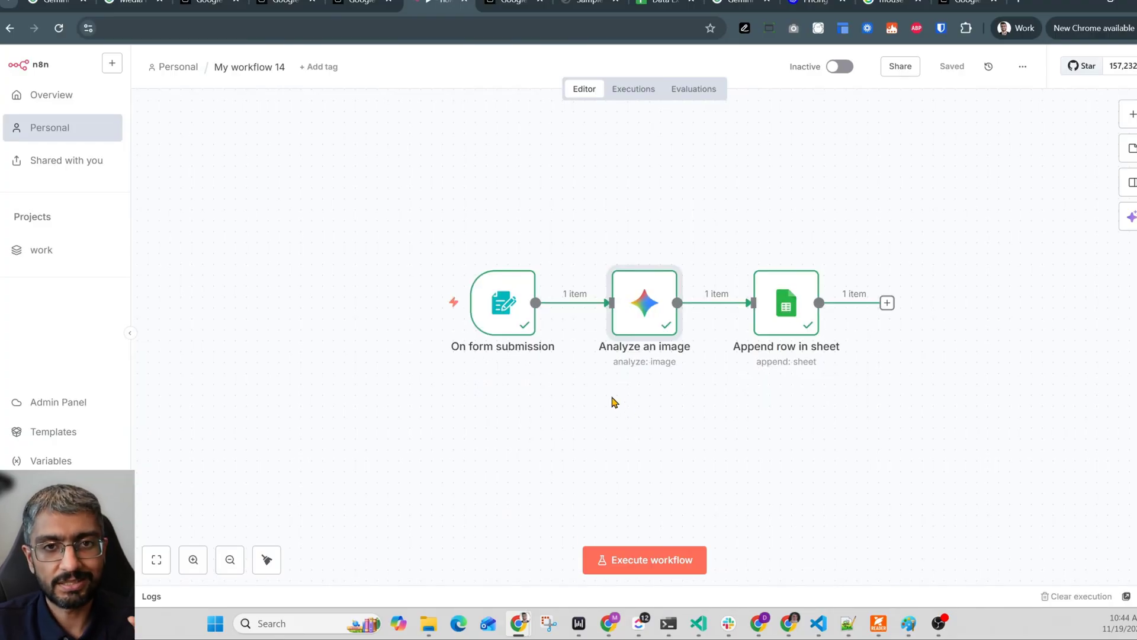
Inspect My workflow 14's finished run, with 1 item passing along each connection
scroll(616, 403, down, 1)
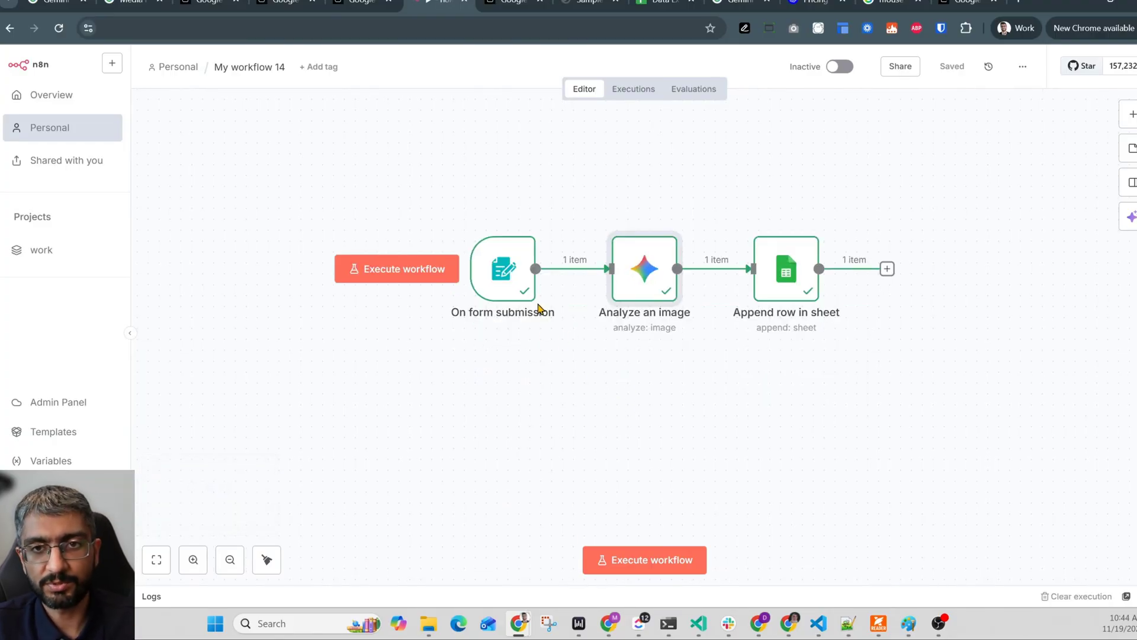
mouse_move(497, 274)
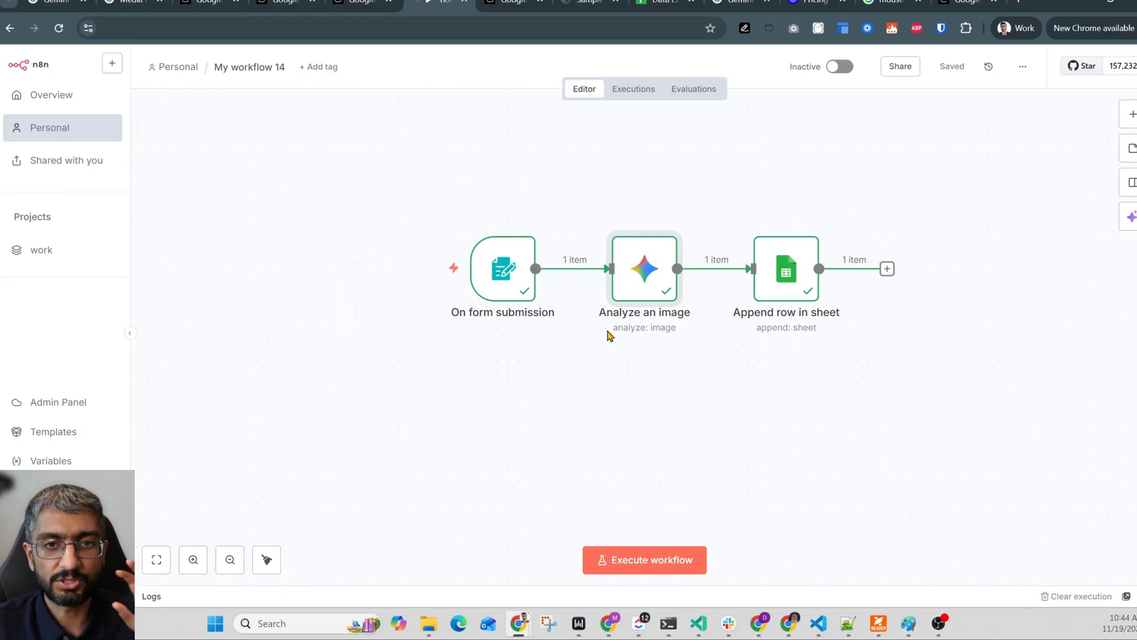
mouse_move(496, 314)
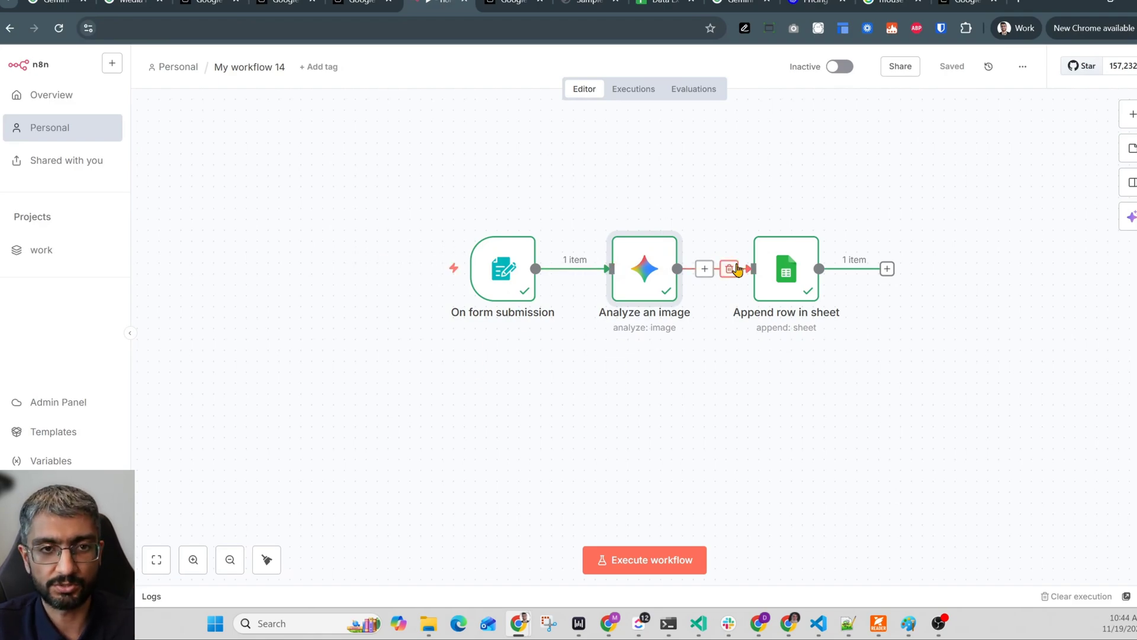
Start a test run, submit the upload form with Sample Image.png, and open Analyze an image
mouse_move(517, 362)
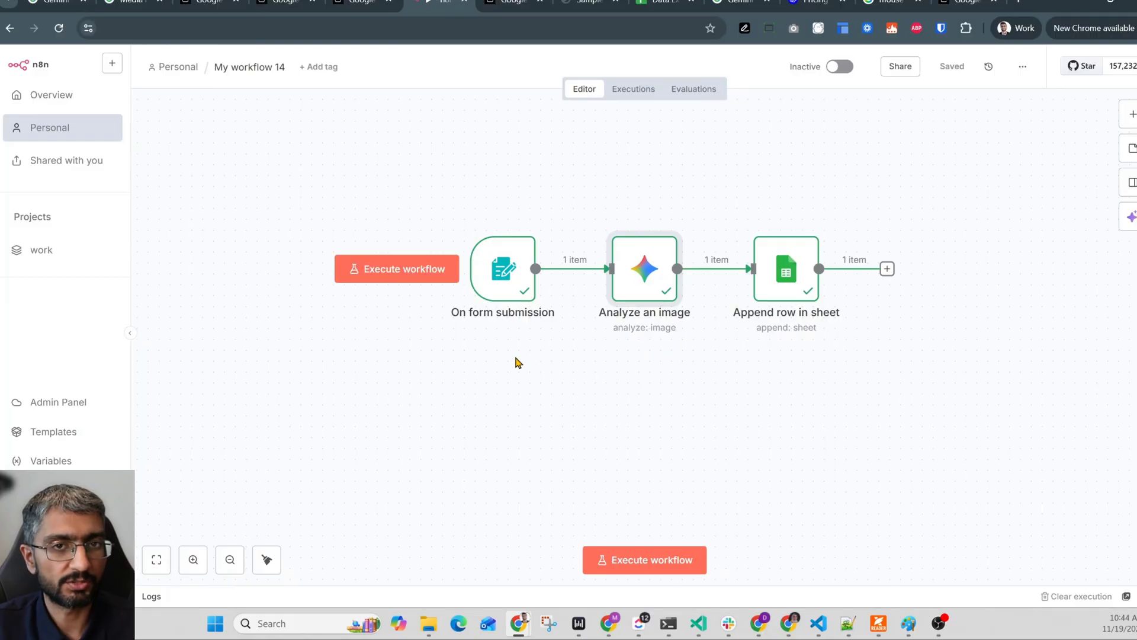
click(645, 560)
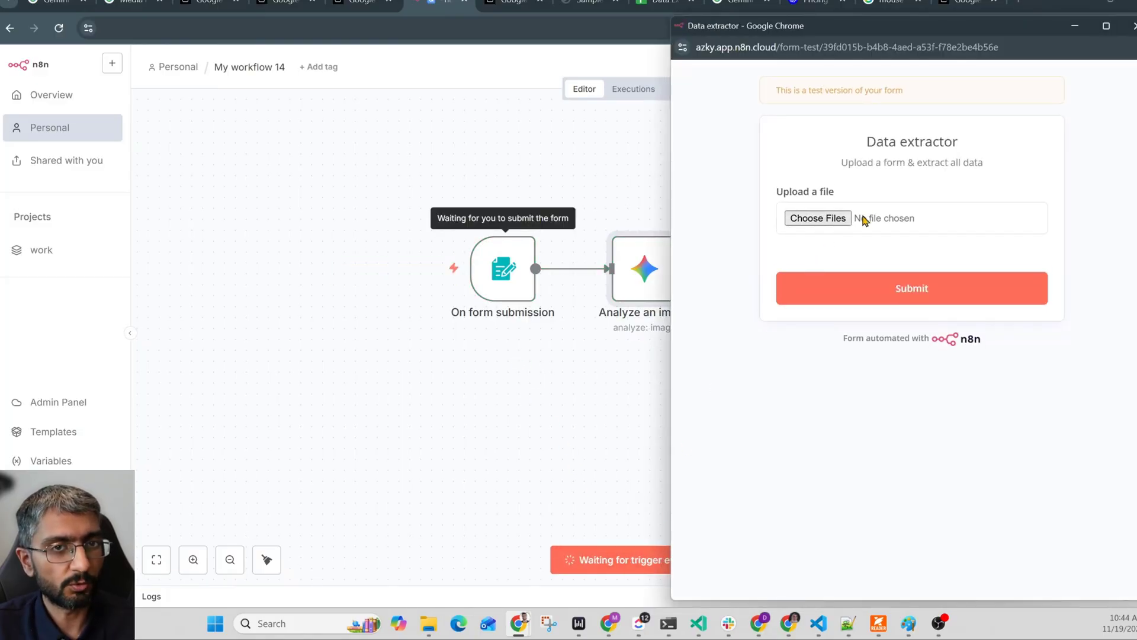
click(820, 218)
click(806, 142)
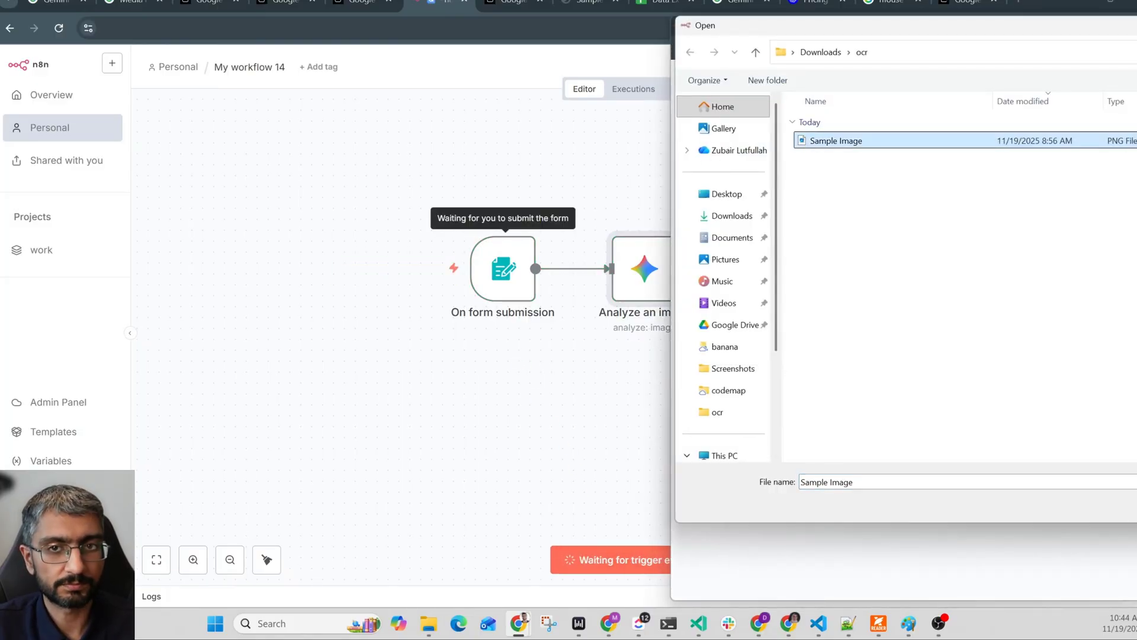
double_click(806, 142)
click(904, 290)
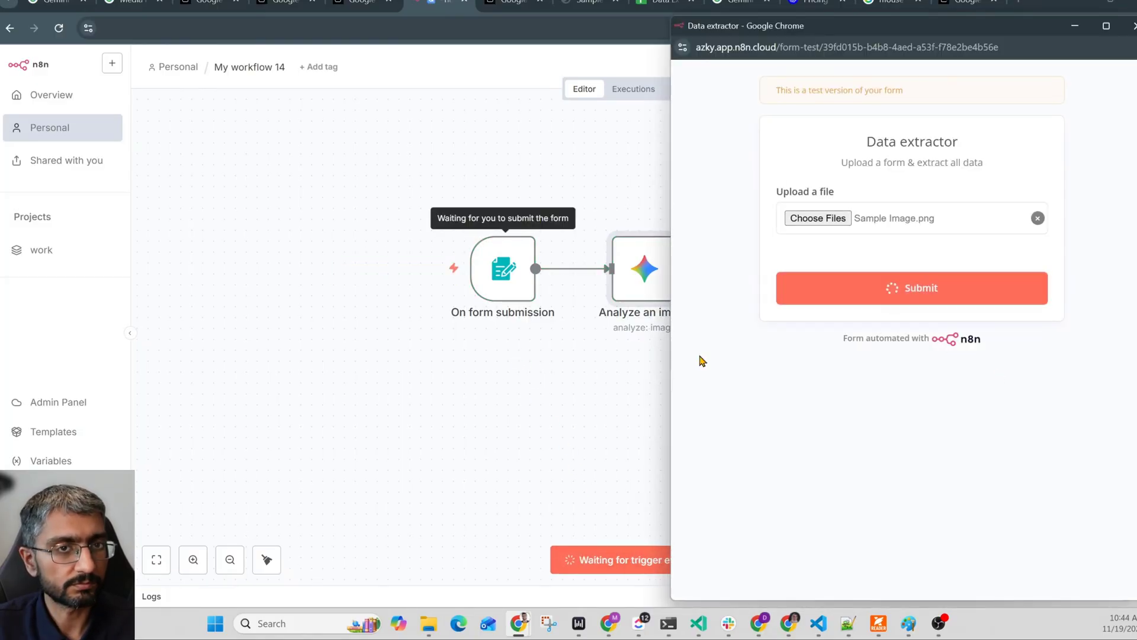
click(594, 382)
double_click(645, 269)
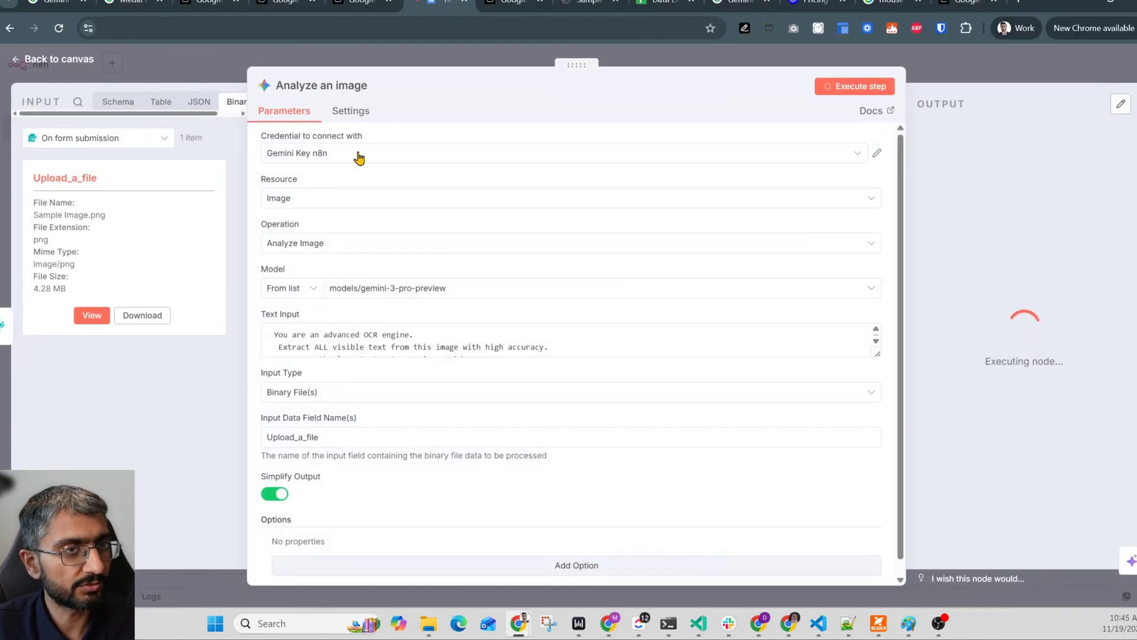
Confirm the Image resource, OCR prompt and binary input field, then highlight the extracted text output
click(356, 196)
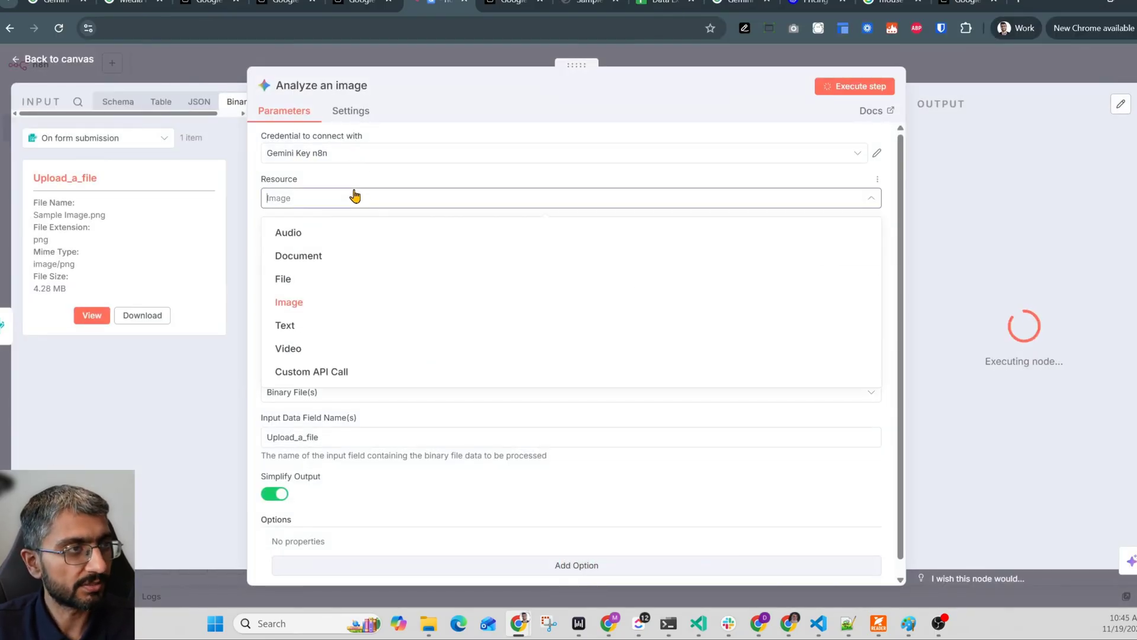
click(408, 300)
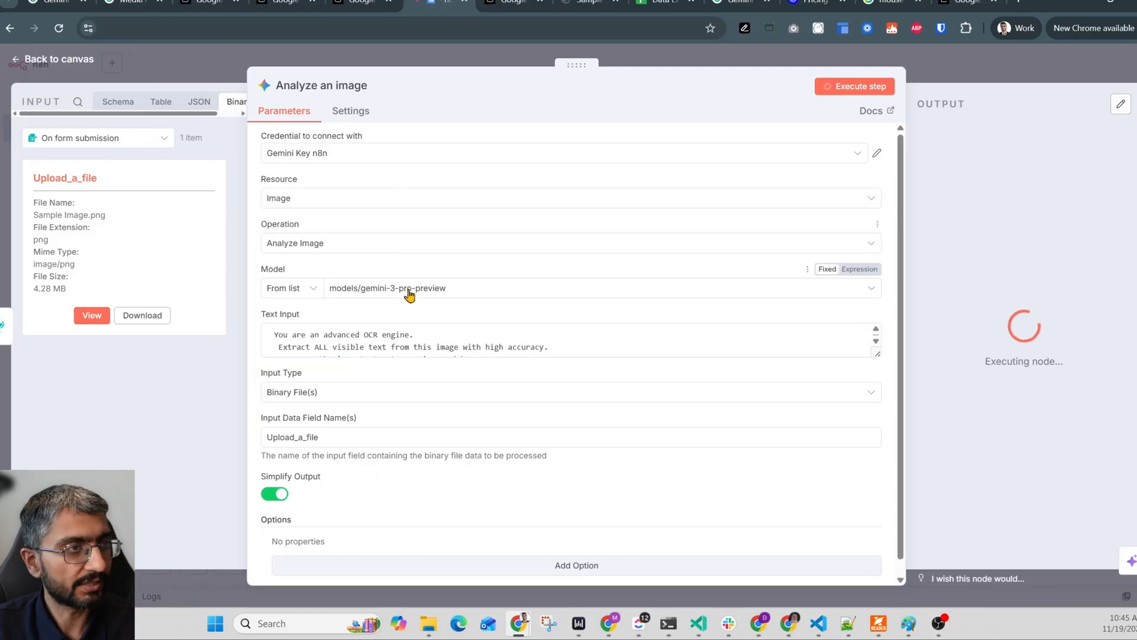
click(557, 345)
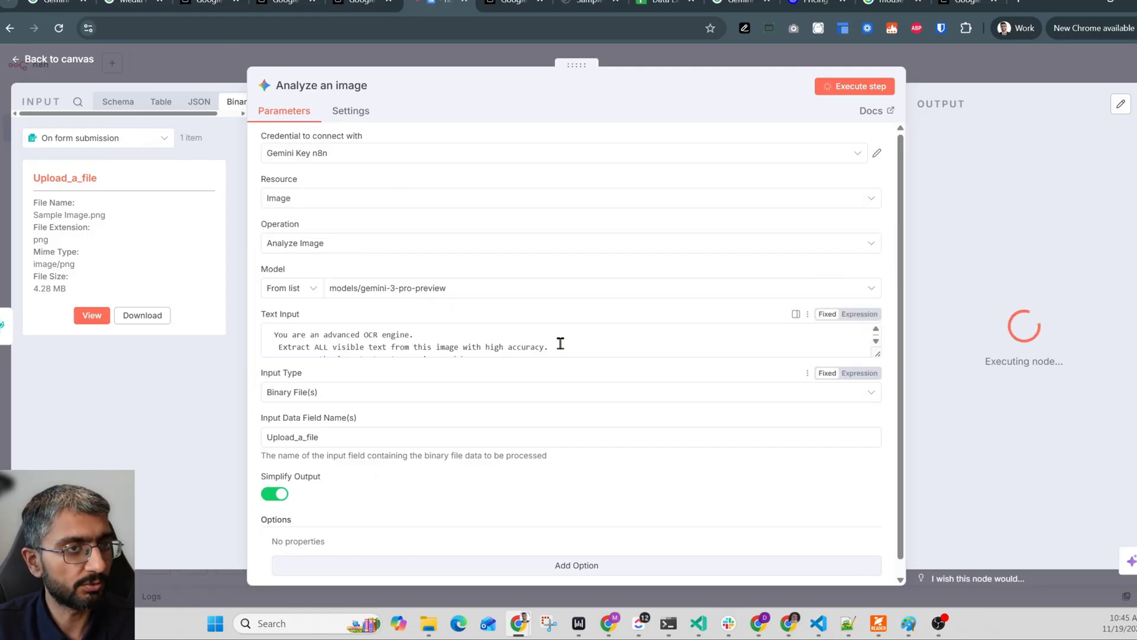
scroll(557, 344, down, 3)
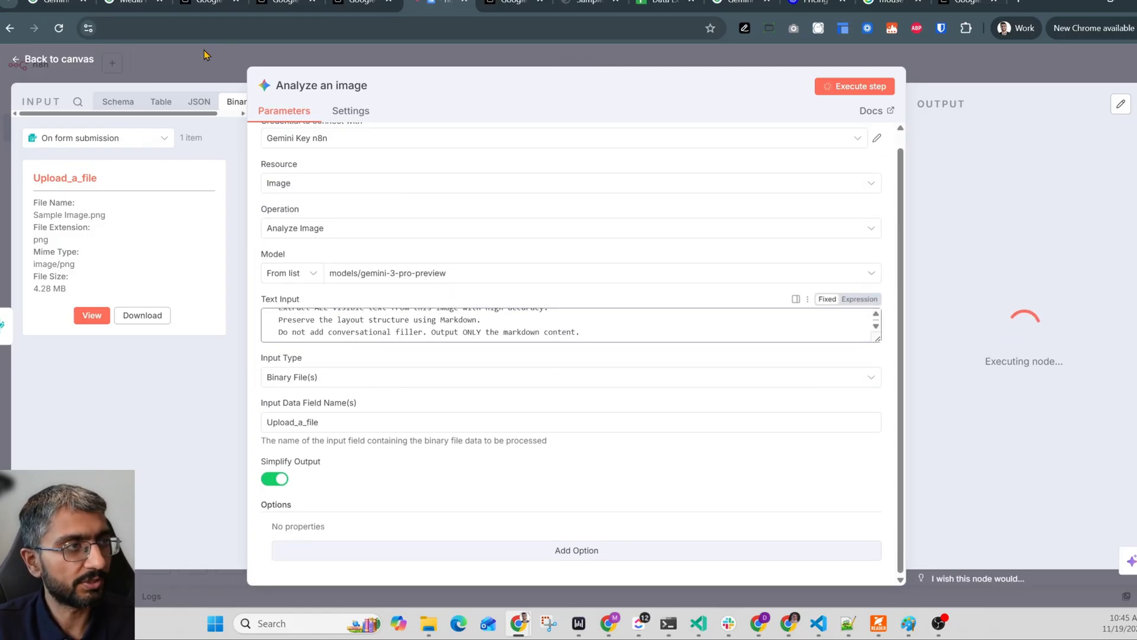
click(372, 422)
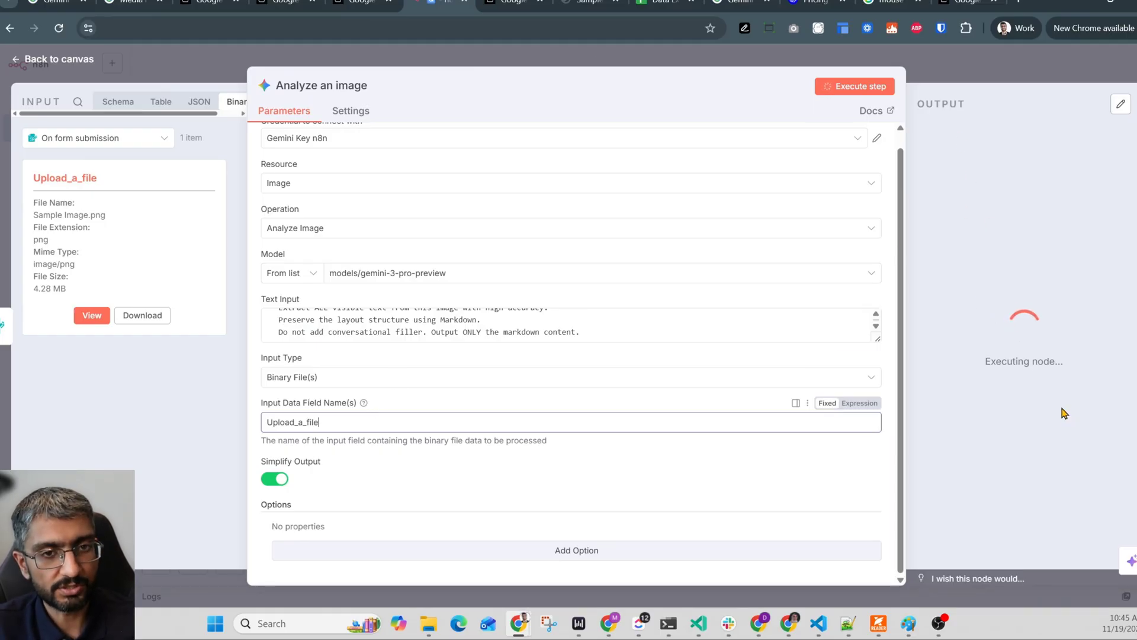
drag(1033, 227, 1084, 471)
Open the Append row in sheet node and scroll to its Values to Send mappings
click(1112, 66)
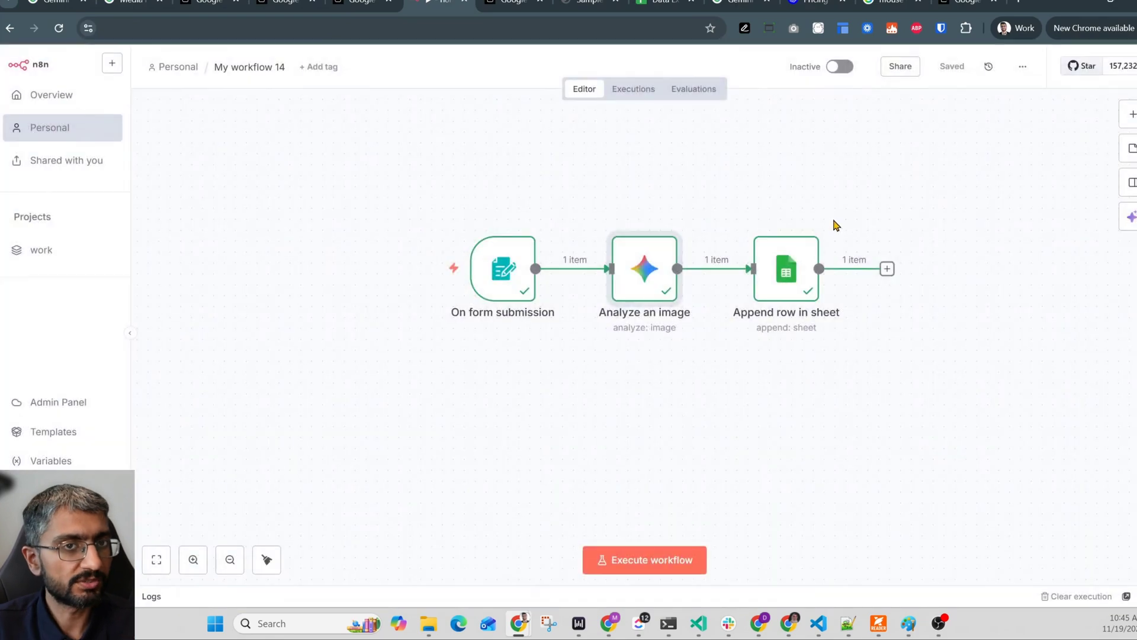
double_click(794, 264)
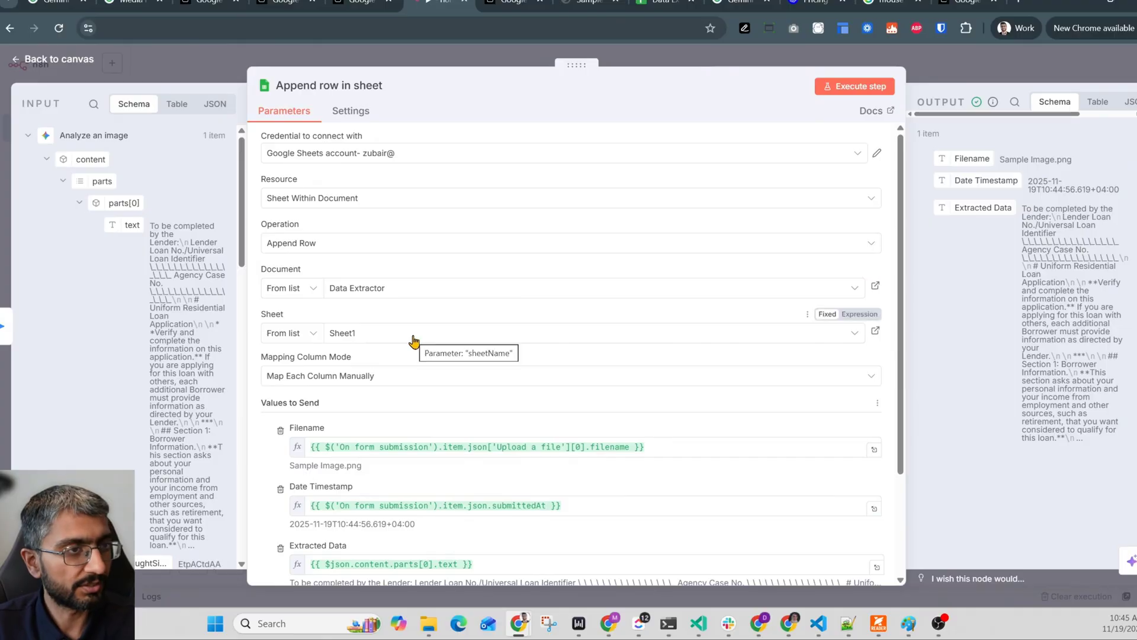
scroll(319, 245, down, 3)
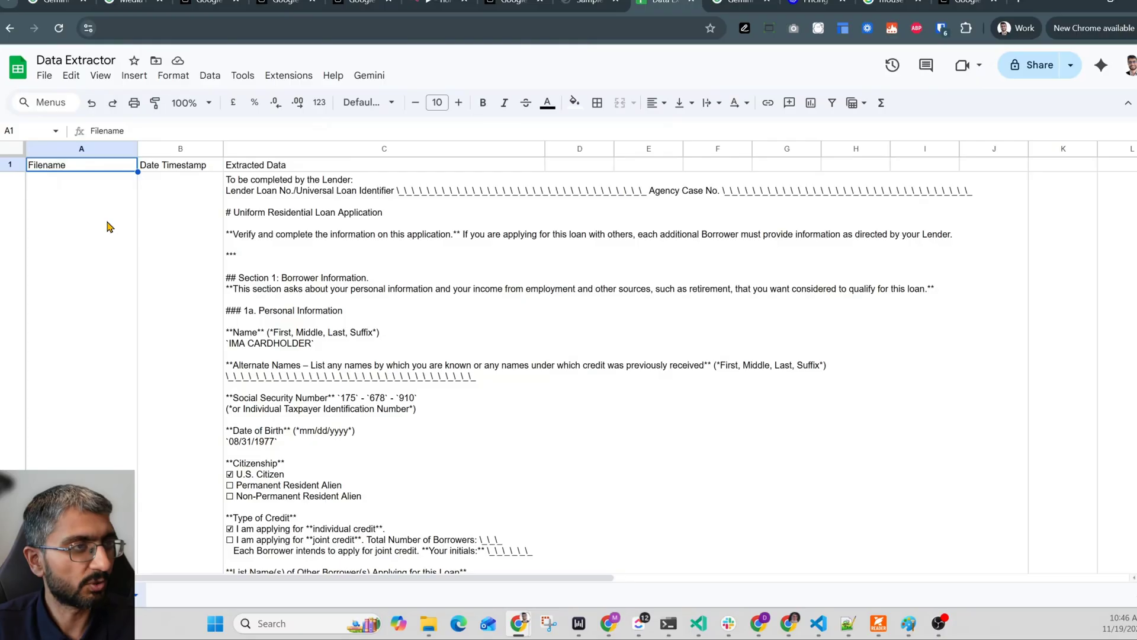
Inspect row 2's filename image.pmg.png, 2025-11-19 timestamp and extracted loan-form text in C2
scroll(109, 267, down, 5)
click(112, 322)
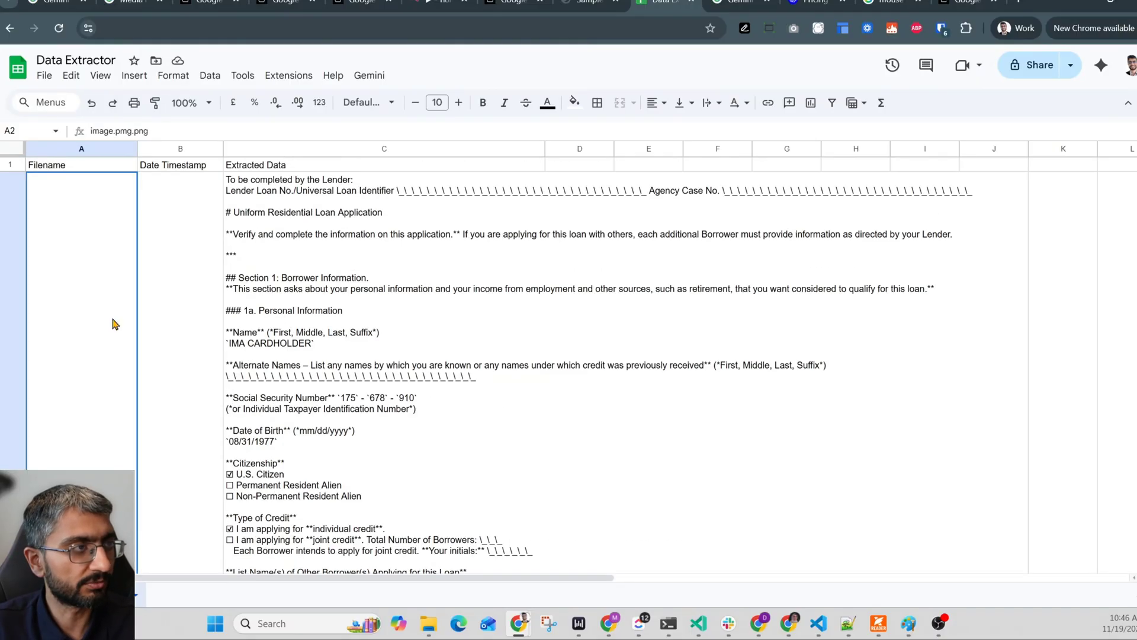
click(196, 239)
click(327, 206)
scroll(368, 279, down, 10)
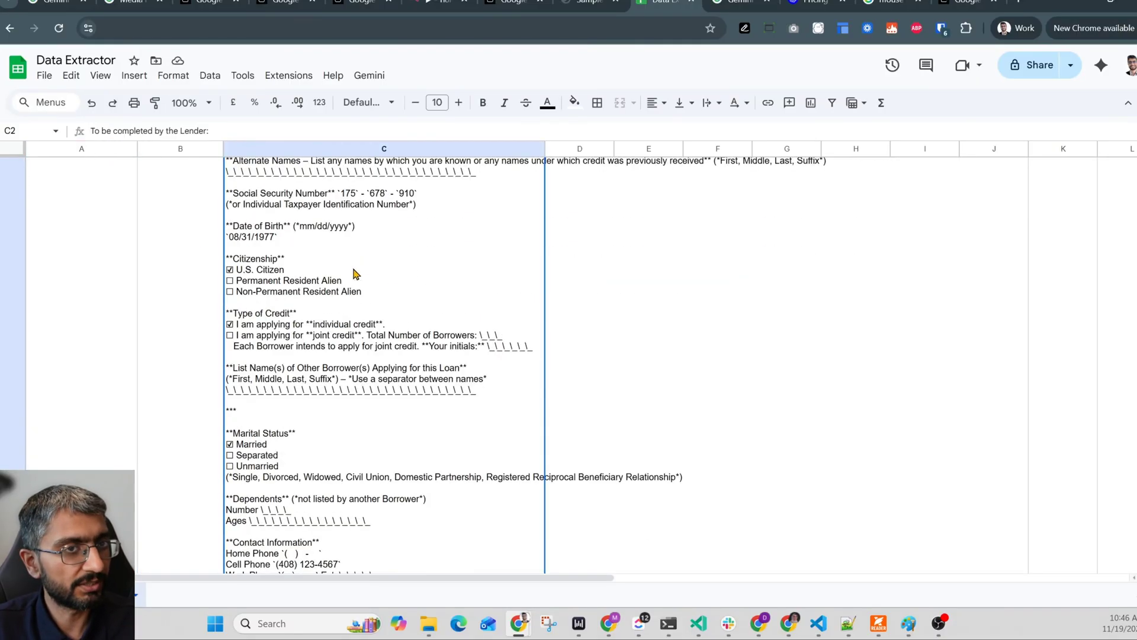
scroll(383, 344, down, 6)
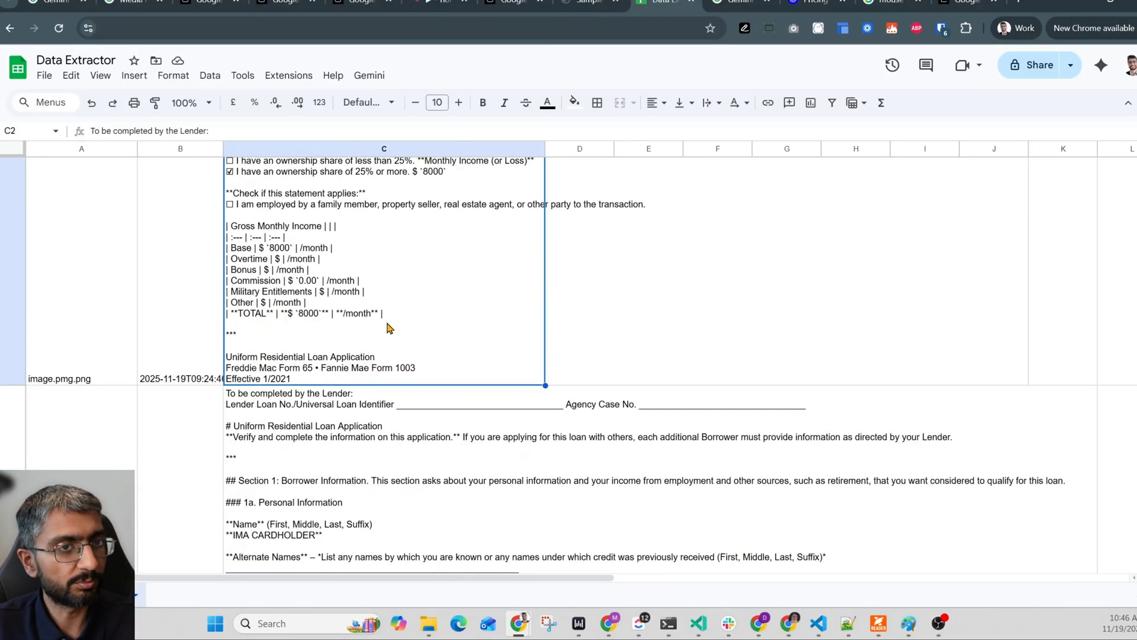